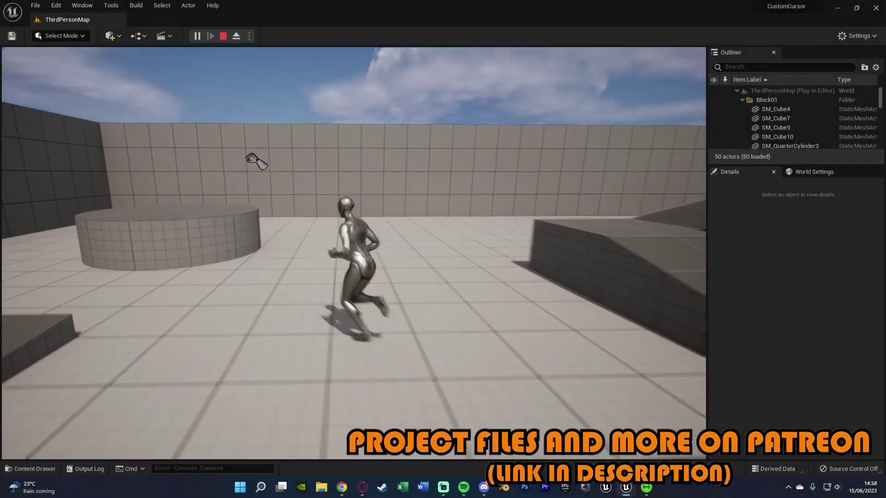
# Run and jump the character around the level to preview the custom cursor in play, and end the play session
pyautogui.press('w')
pyautogui.press('d')
pyautogui.press('s')
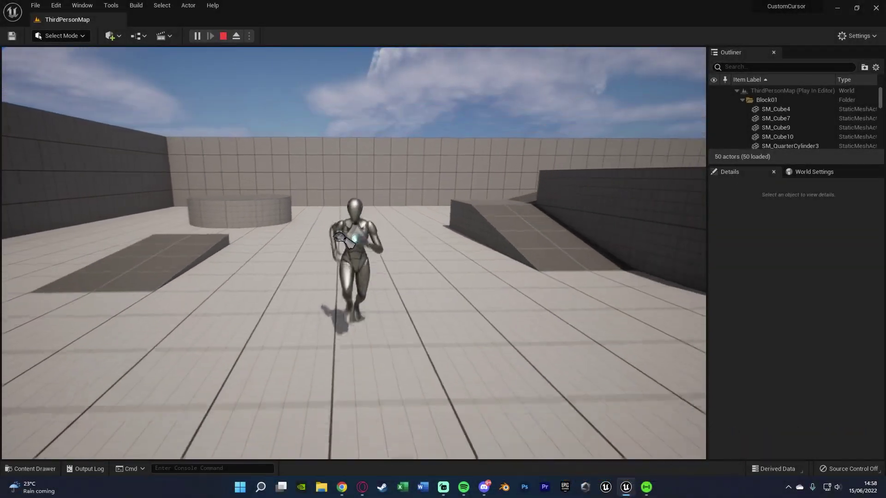
pyautogui.press('a')
pyautogui.press('s')
pyautogui.press('d')
pyautogui.press('w')
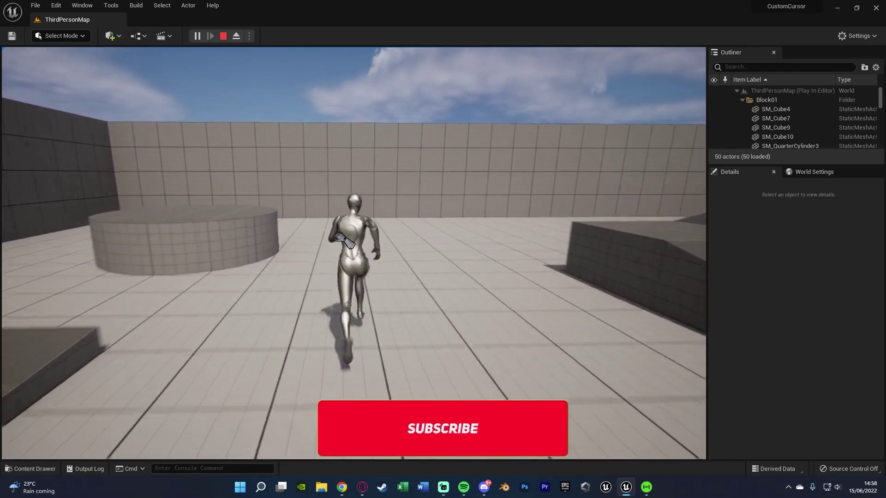
pyautogui.press('a')
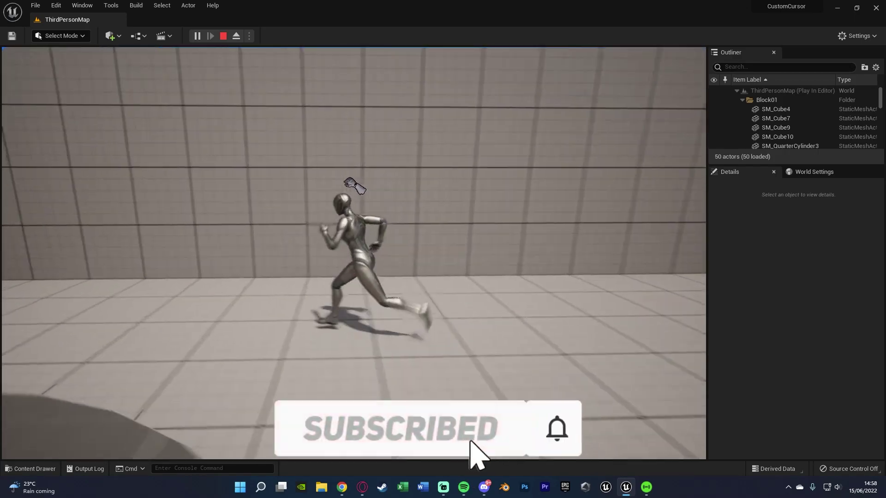
pyautogui.press('s')
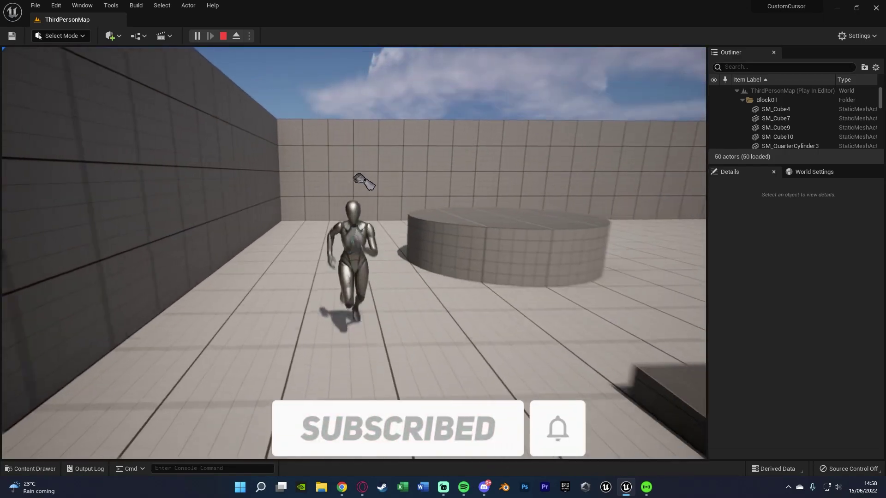
pyautogui.press('w')
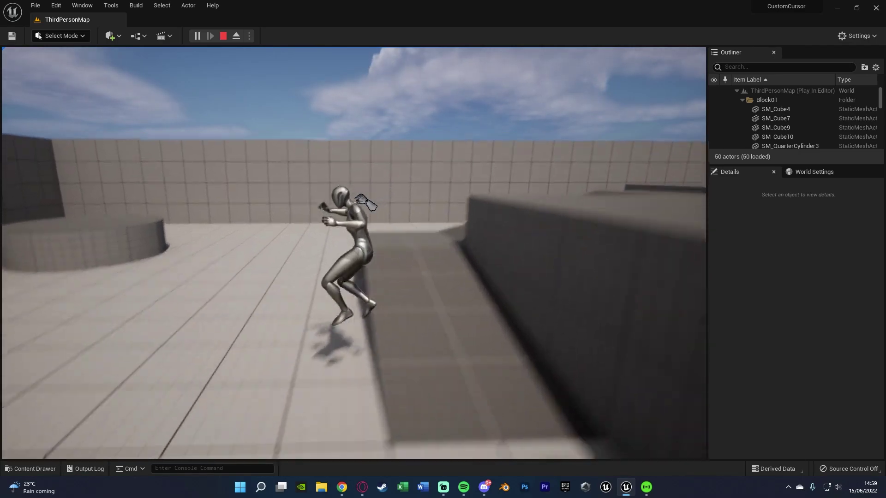
pyautogui.press('space')
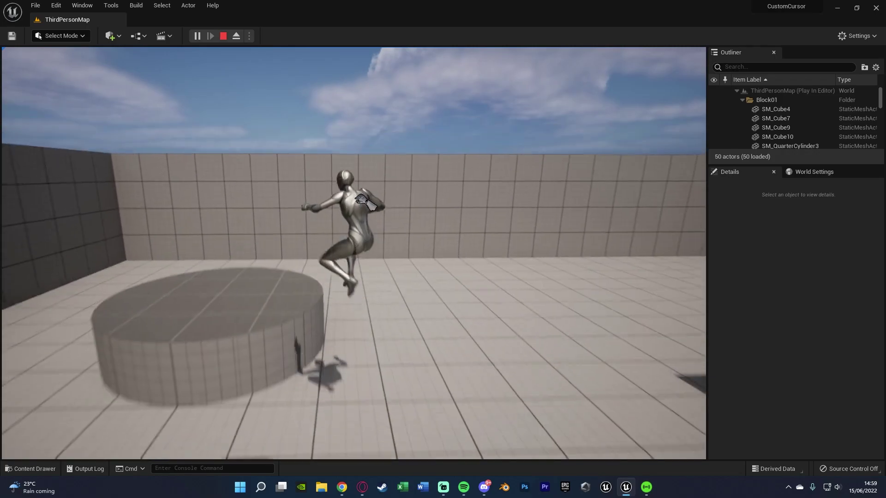
pyautogui.press('s')
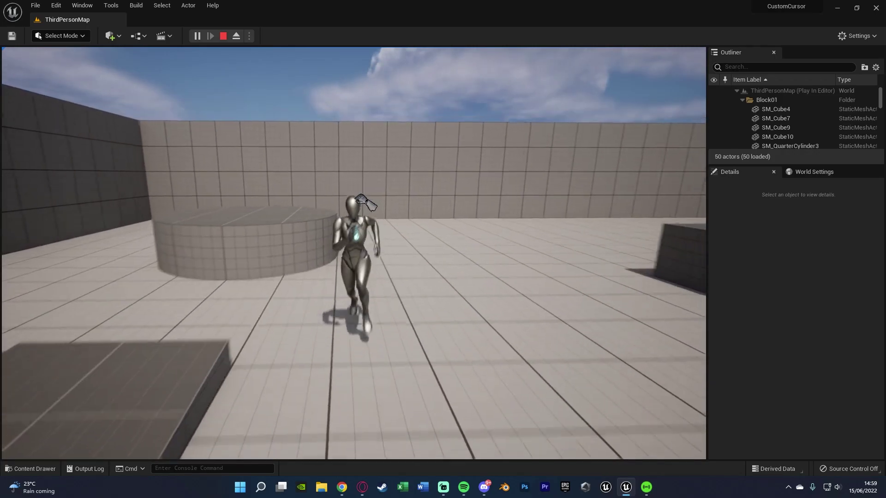
pyautogui.press('d')
pyautogui.press('w')
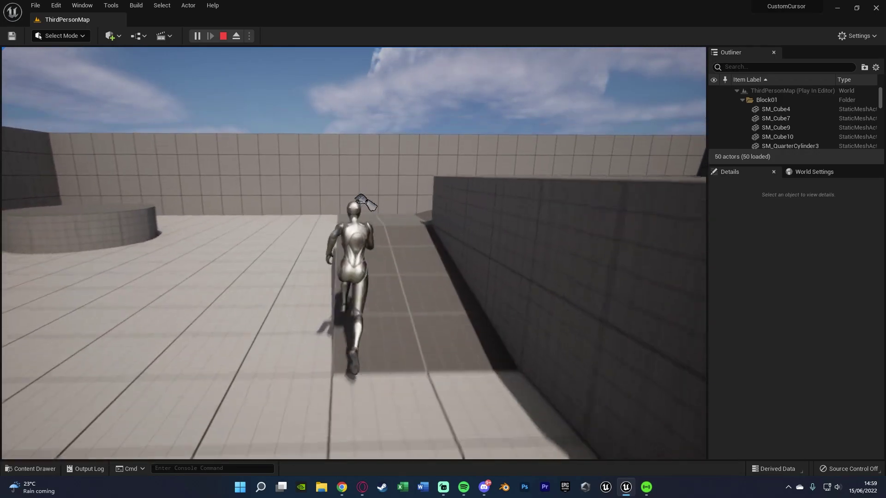
pyautogui.press('d')
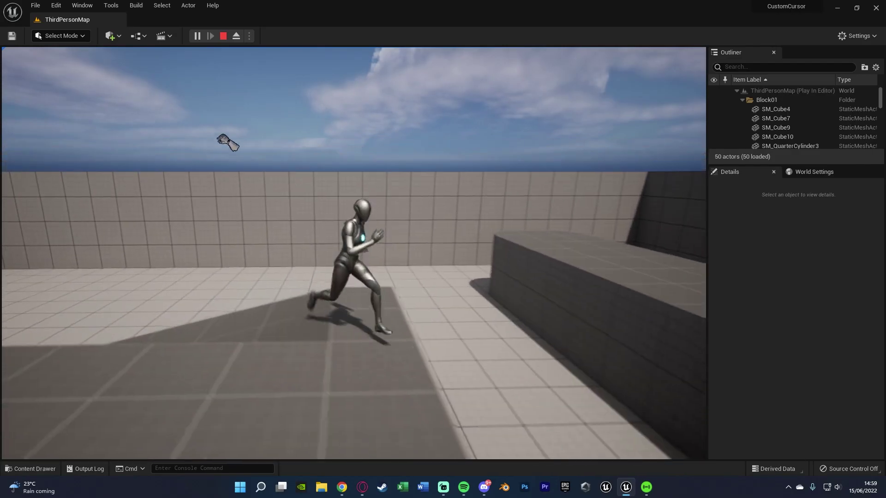
pyautogui.press('s')
pyautogui.press('a')
pyautogui.press('w')
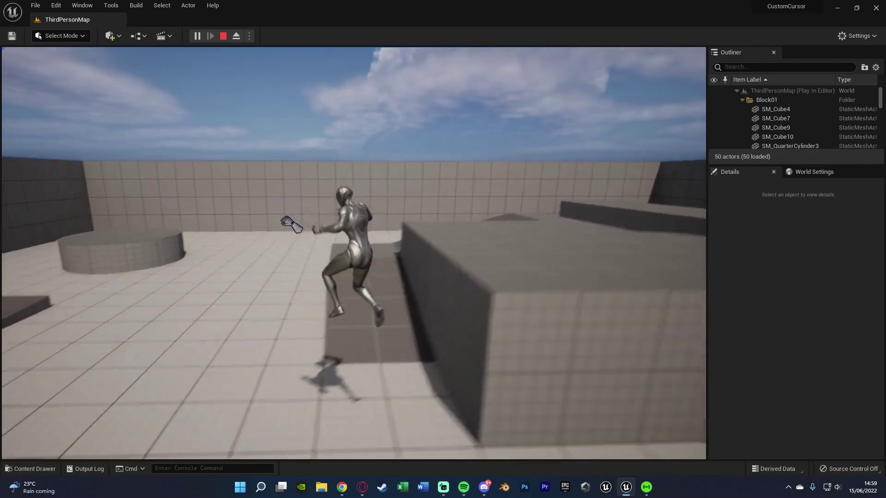
pyautogui.press('Escape')
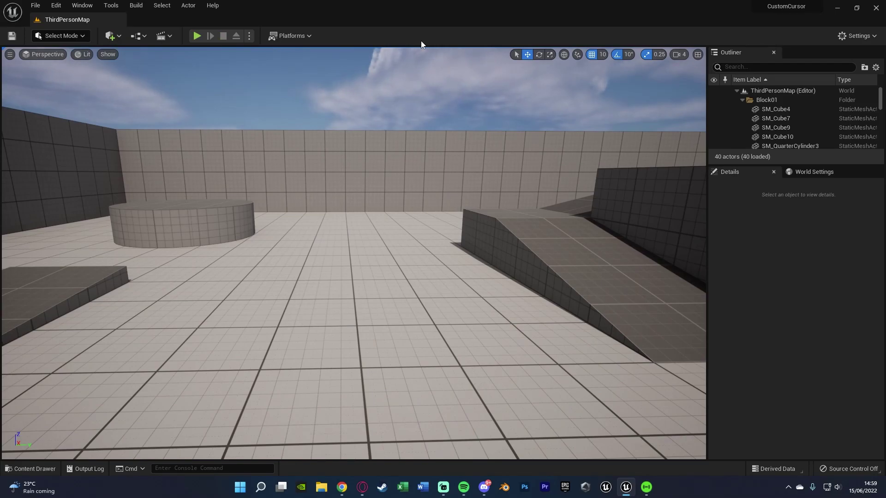
# Inspect the Mannequin_Arm texture's dimensions in the texture editor and close it
pyautogui.hotkey('ctrl', 'space')
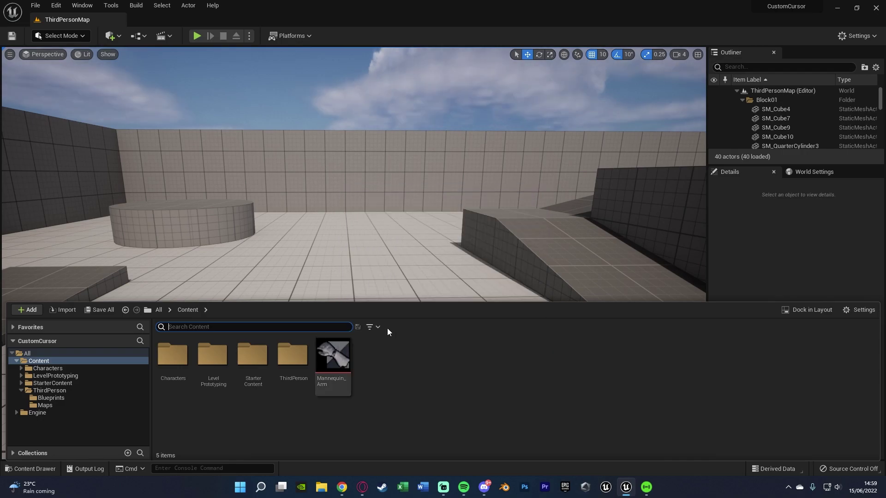
pyautogui.doubleClick(334, 358)
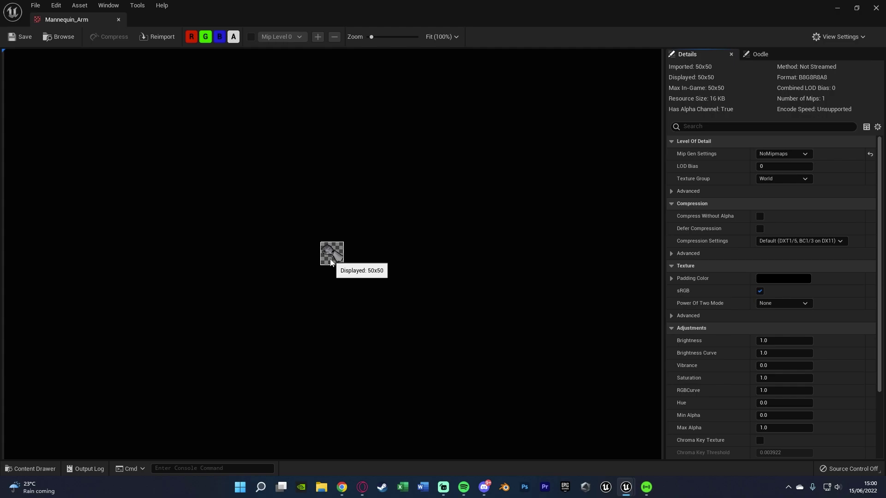
pyautogui.click(877, 8)
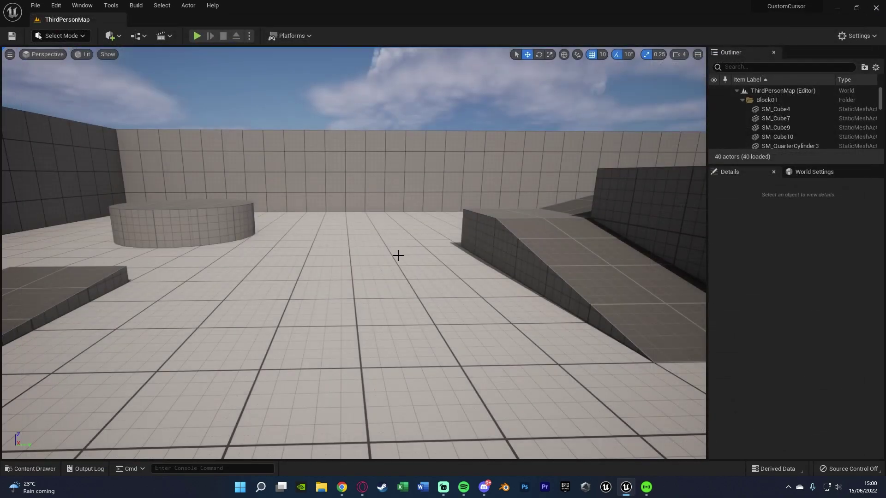
# Create a Widget Blueprint based on User Widget in the Content folder, named MannequinArmCursorWidget
pyautogui.hotkey('ctrl', 'space')
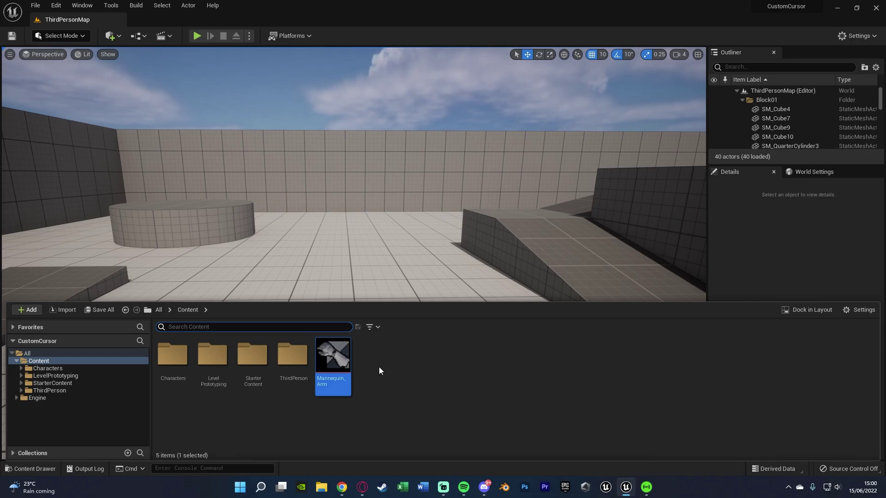
pyautogui.rightClick(376, 361)
pyautogui.moveTo(440, 356)
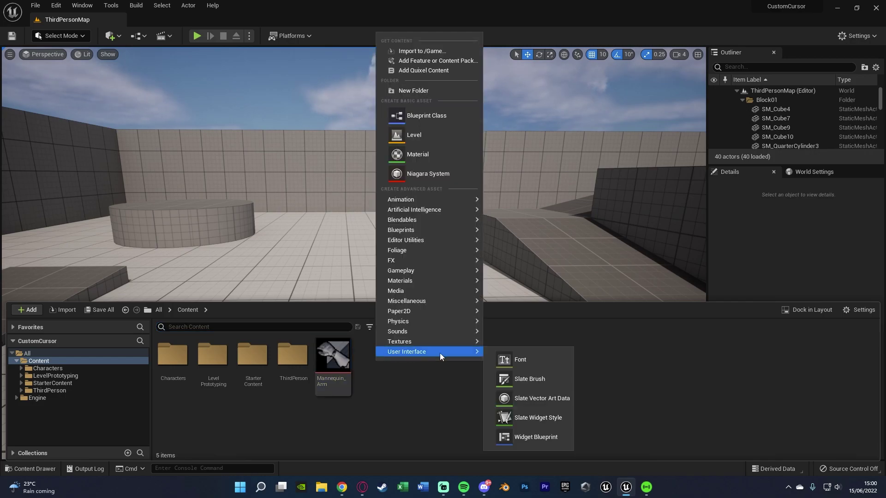
pyautogui.click(545, 432)
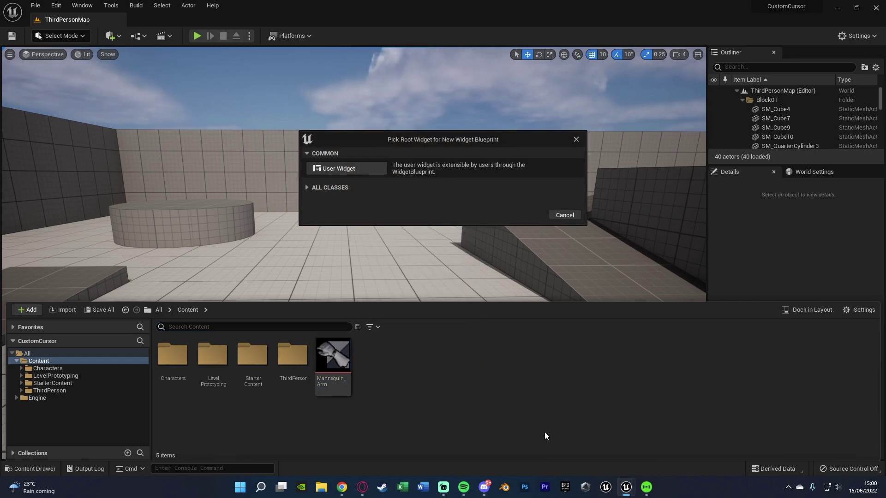
pyautogui.click(356, 171)
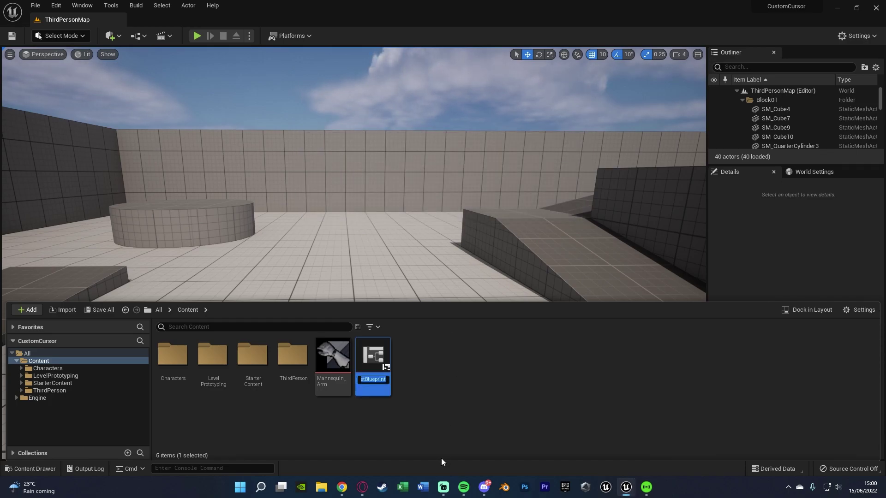
pyautogui.write('MannequinArm')
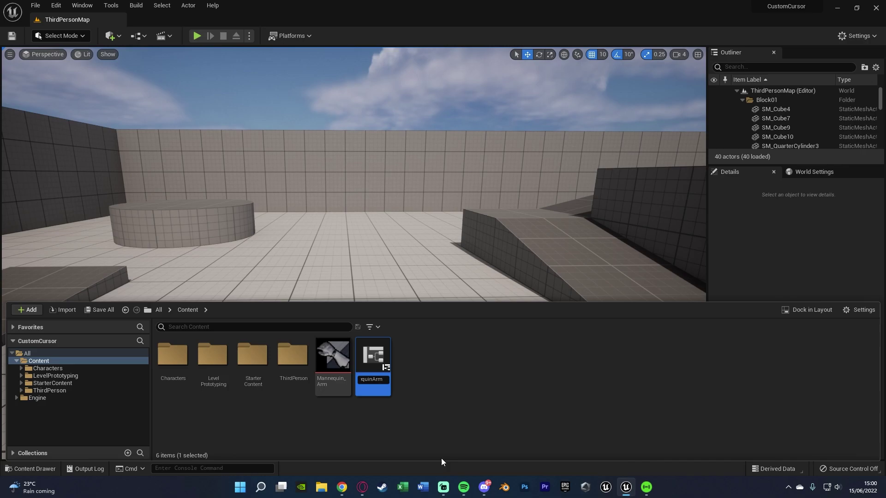
pyautogui.write('CursorWidget')
pyautogui.press('Return')
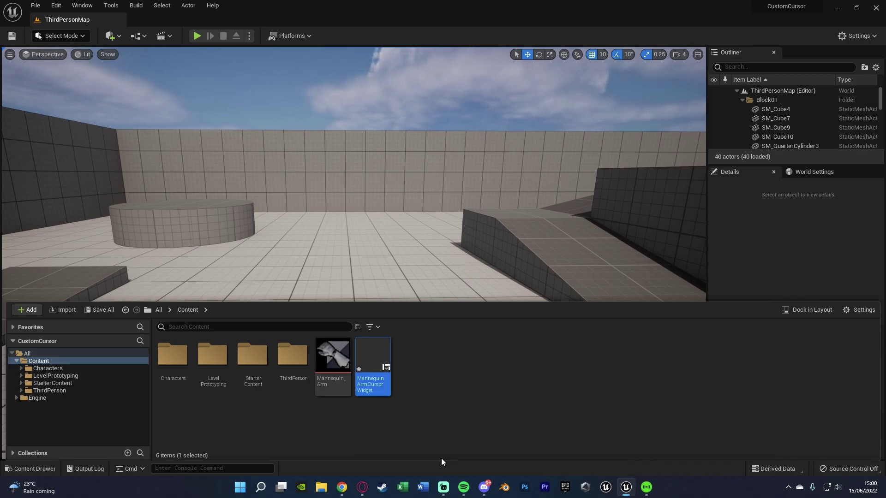
# Rename the new widget blueprint to CW_MannequinArm and open it for editing
pyautogui.click(387, 380)
pyautogui.write('CW')
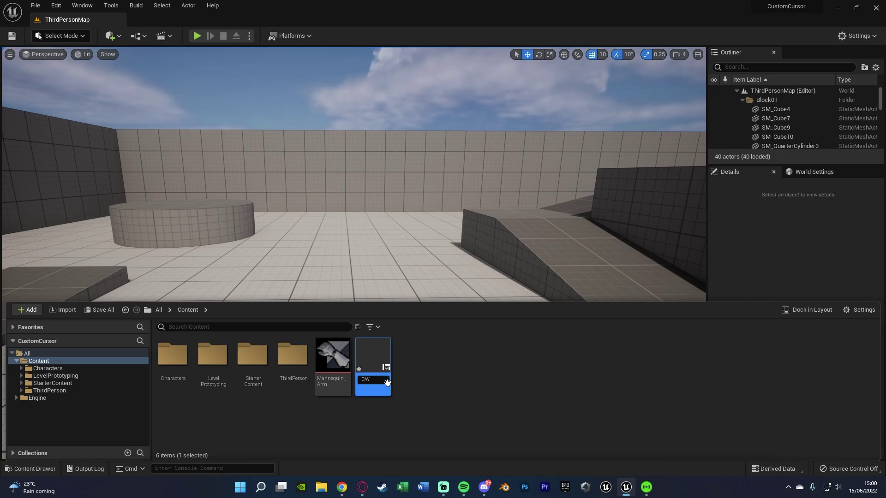
pyautogui.write('_MannequinArm')
pyautogui.press('Return')
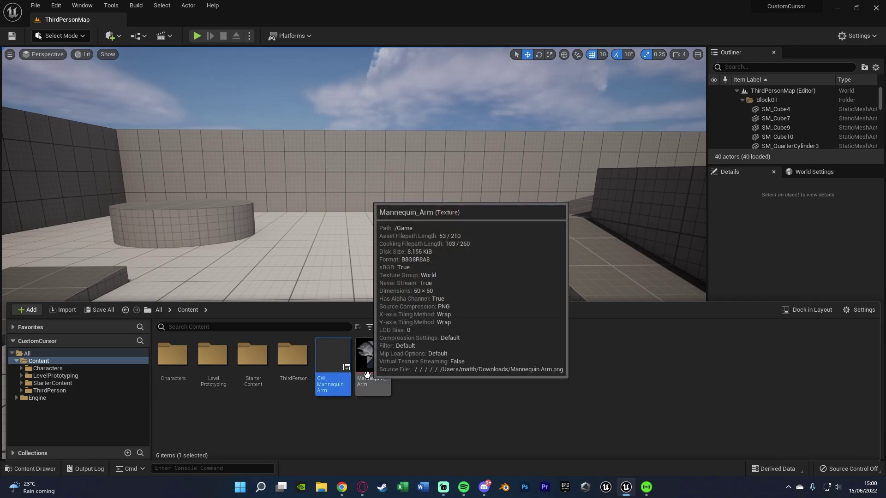
pyautogui.press('Return')
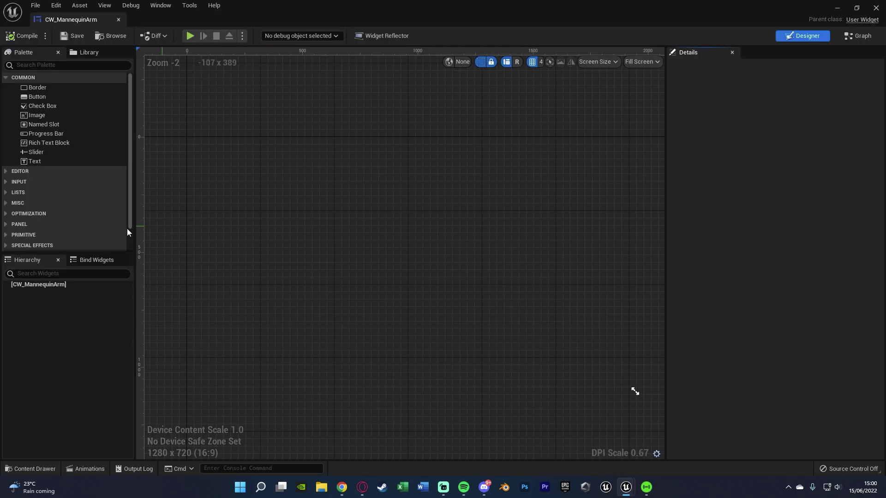
# Add a Canvas Panel as the widget's root and place an Image inside it
pyautogui.click(8, 226)
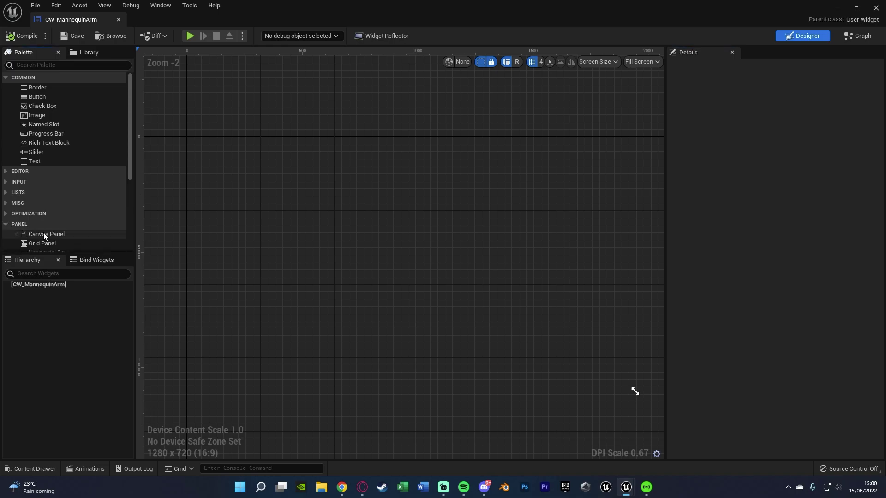
pyautogui.moveTo(43, 234); pyautogui.dragTo(57, 282)
pyautogui.click(7, 224)
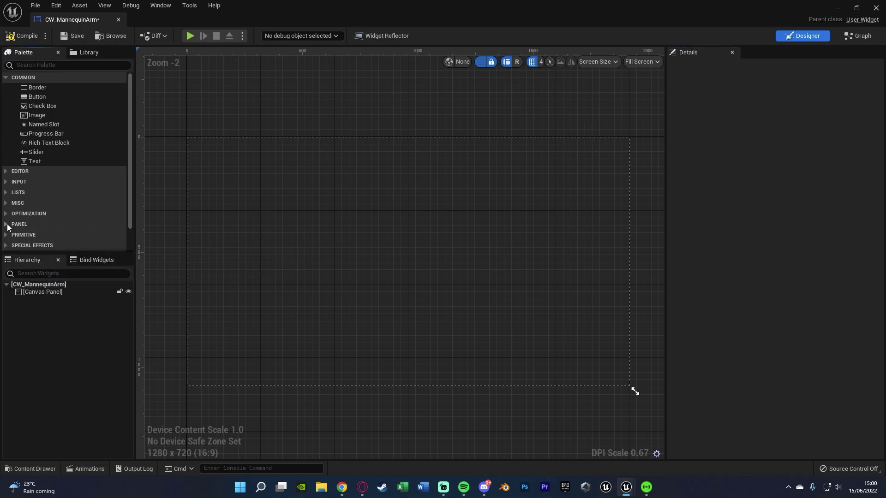
pyautogui.moveTo(30, 115); pyautogui.dragTo(52, 291)
pyautogui.click(198, 140)
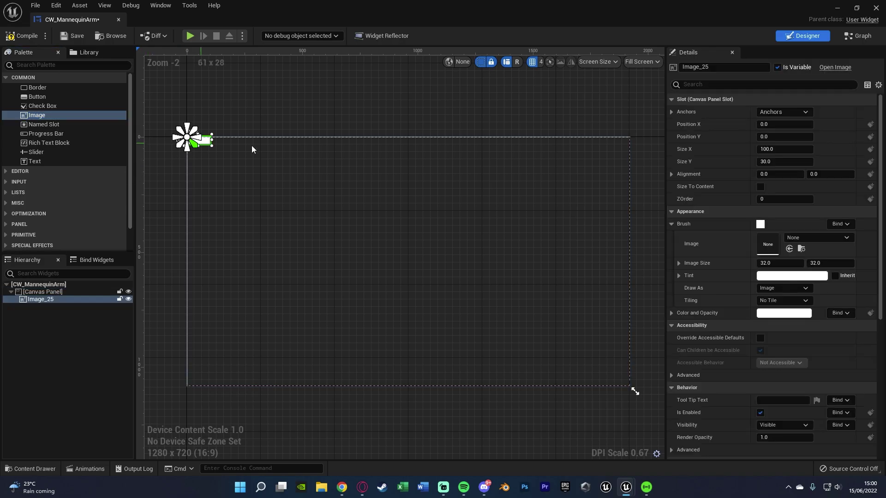
# Assign the Mannequin_Arm texture as the brush image of the Image widget
pyautogui.click(806, 239)
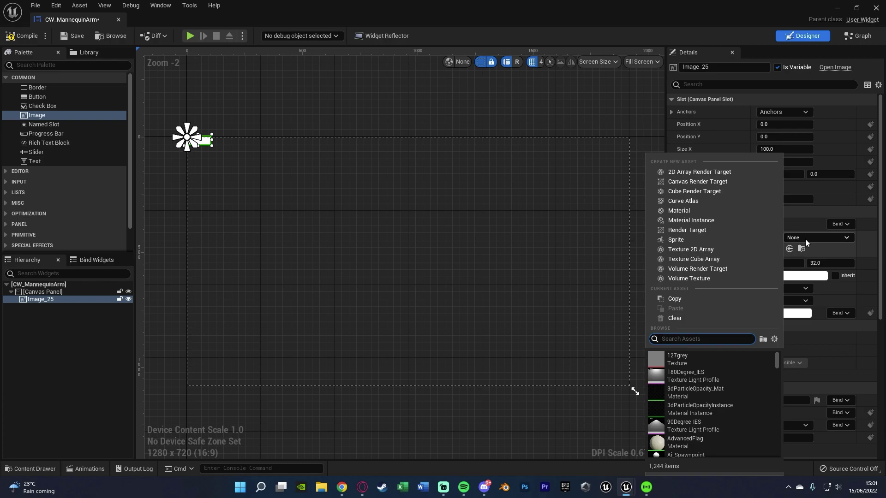
pyautogui.write('manneq')
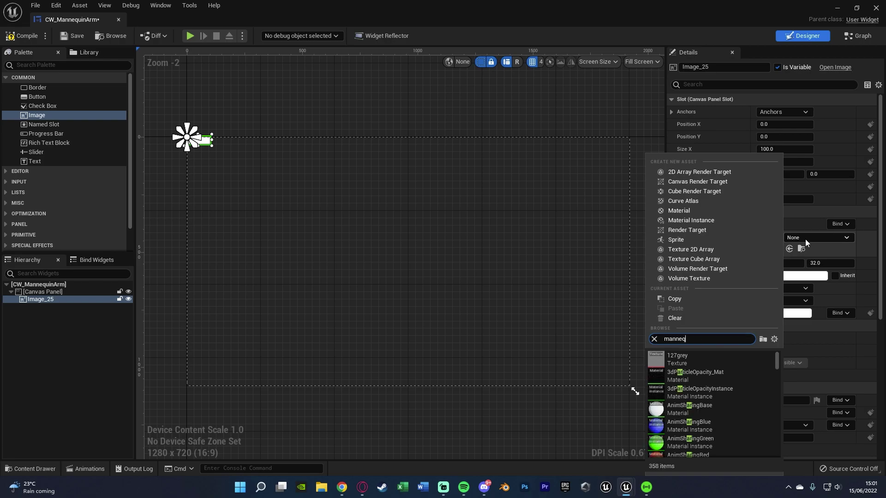
pyautogui.write('uinarm')
pyautogui.press('BackSpace')
pyautogui.press('BackSpace')
pyautogui.press('BackSpace')
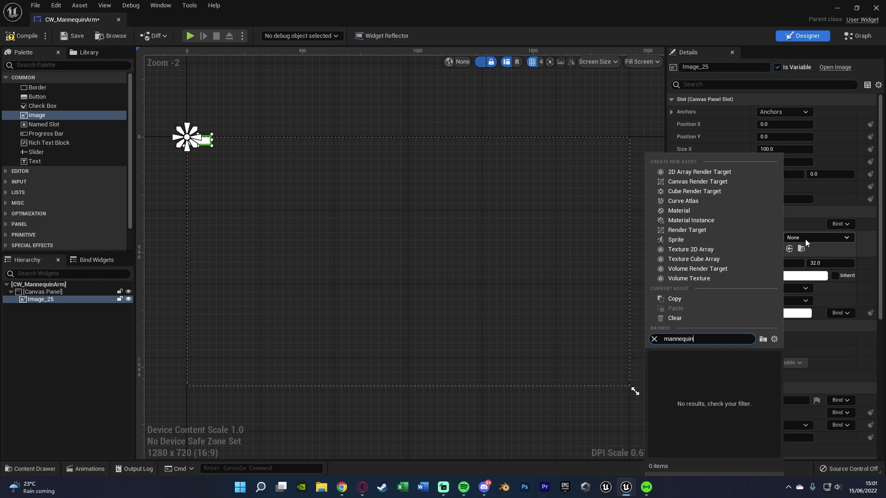
pyautogui.click(683, 428)
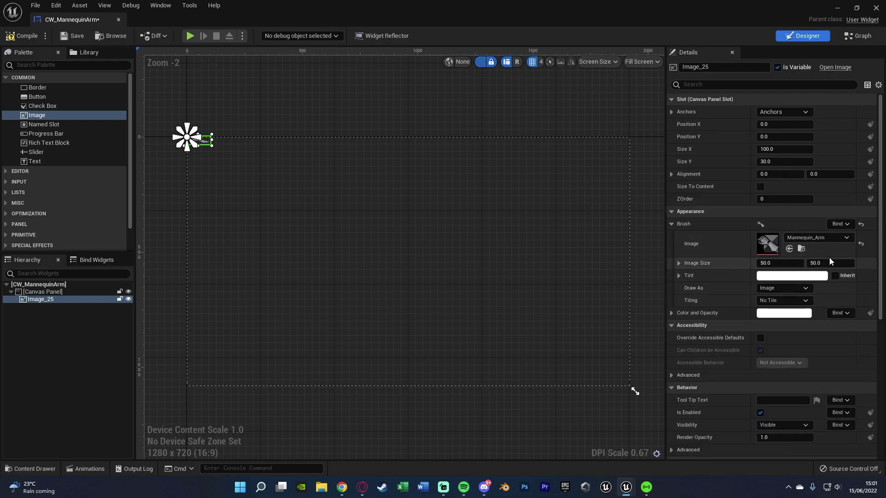
# Set the Image widget's Size X and Size Y to 50
pyautogui.click(777, 148)
pyautogui.write('50')
pyautogui.press('Tab')
pyautogui.write('50')
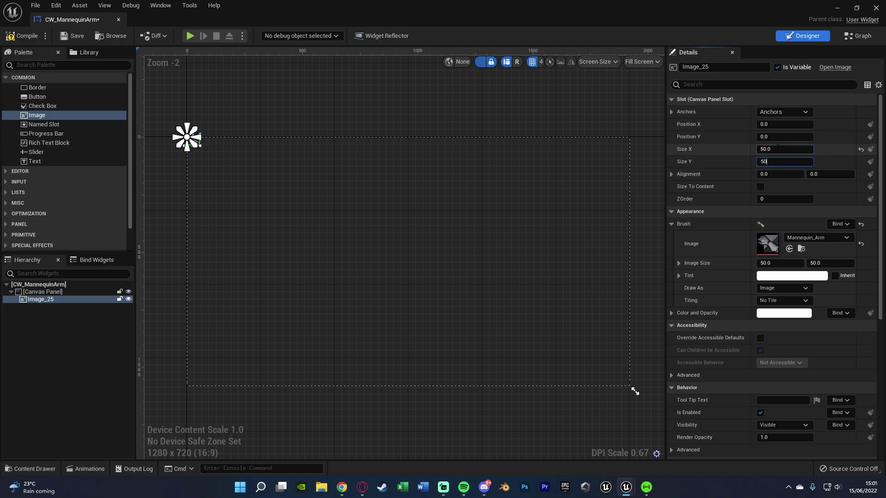
pyautogui.press('Return')
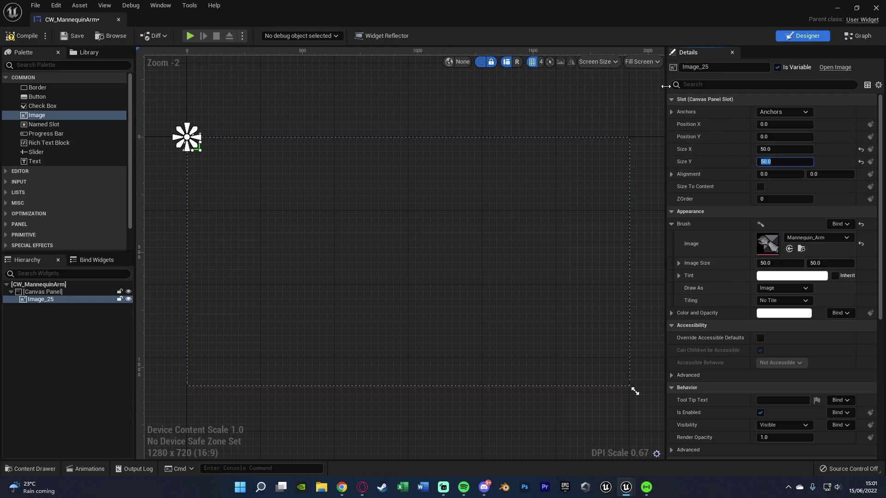
# Switch the widget designer's preview sizing to Desired on Screen
pyautogui.click(656, 62)
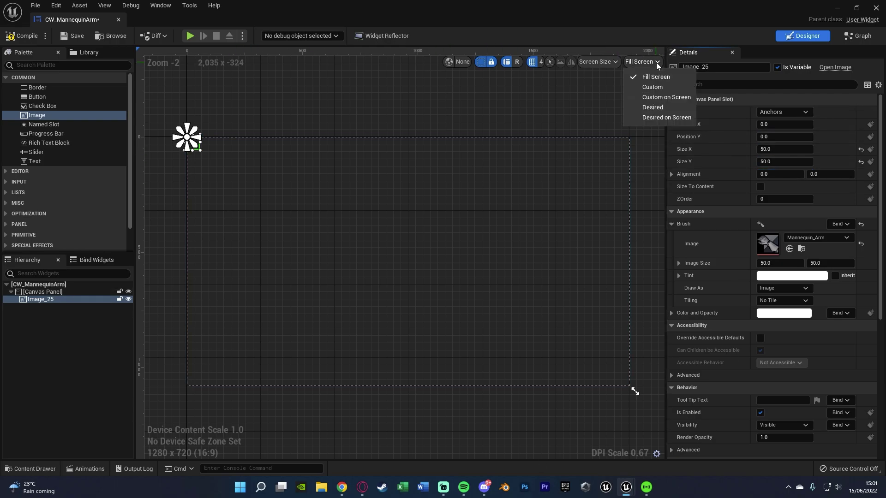
pyautogui.click(666, 118)
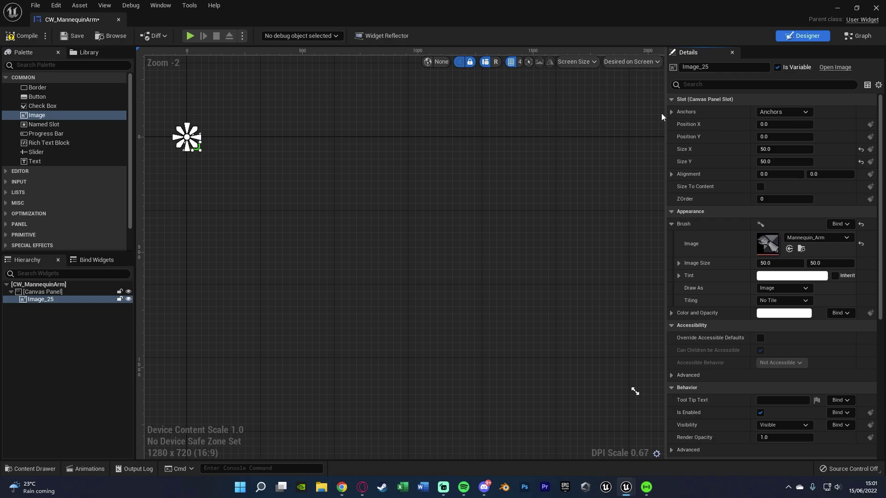
pyautogui.moveTo(275, 235); pyautogui.dragTo(389, 252, button='right')
pyautogui.scroll(4, 286, 145)
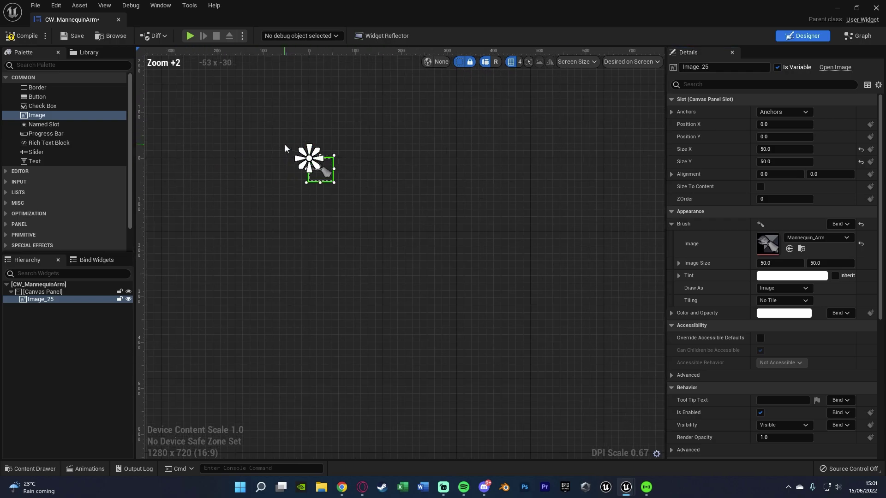
# Anchor the Image widget to the centre of the Canvas Panel
pyautogui.scroll(12, 367, 179)
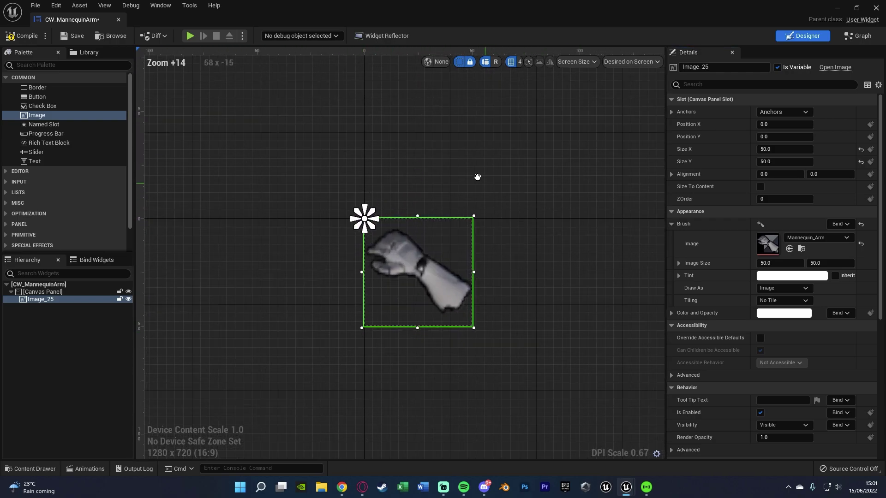
pyautogui.moveTo(478, 176); pyautogui.dragTo(405, 129, button='right')
pyautogui.click(784, 112)
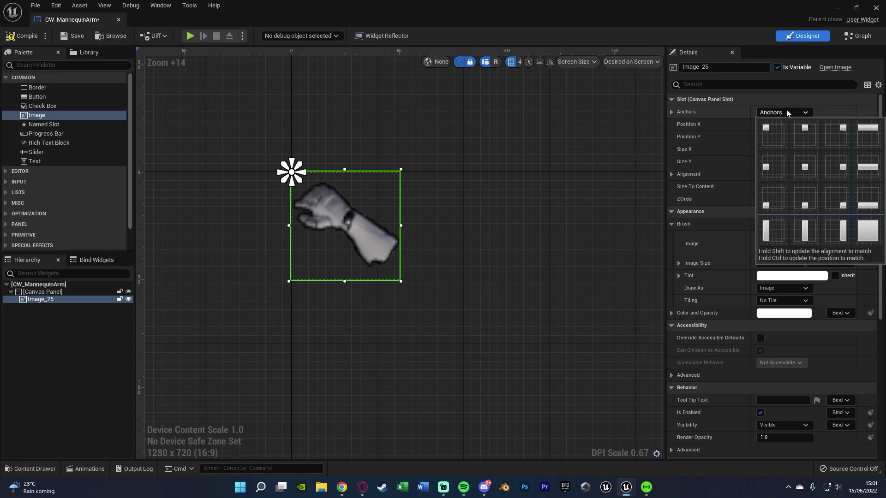
pyautogui.click(807, 167)
pyautogui.click(245, 140)
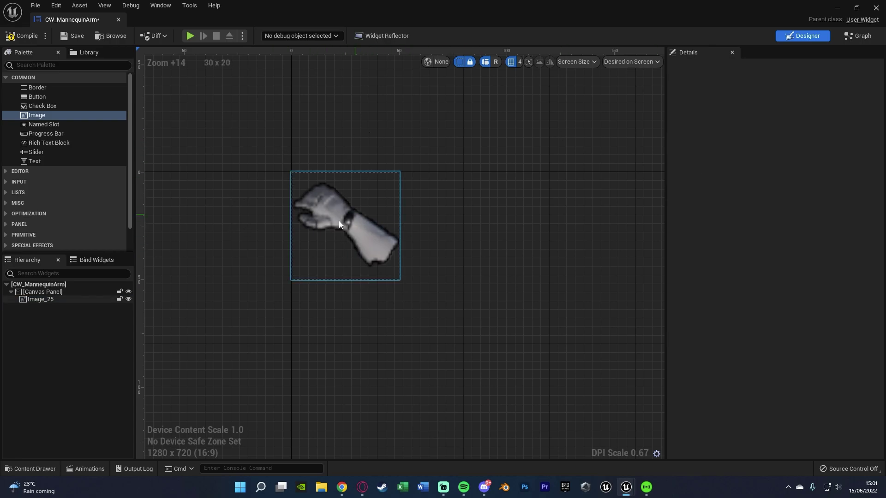
pyautogui.click(67, 299)
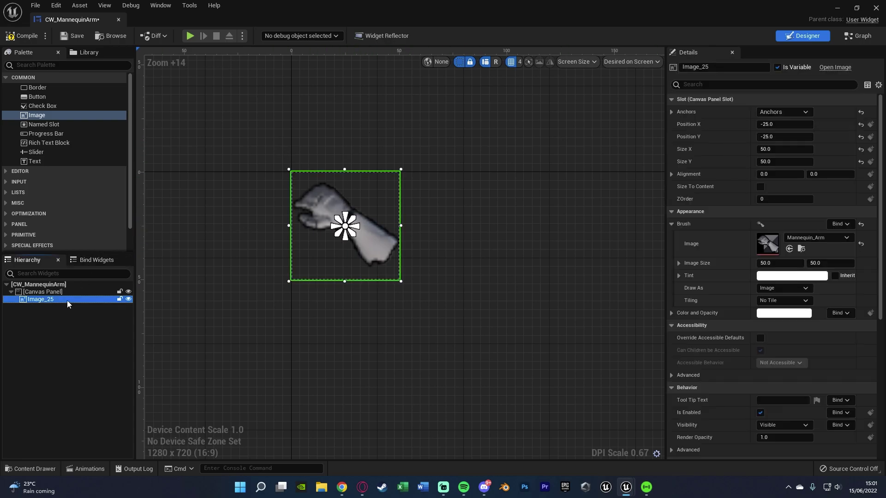
# Compile and save the CW_MannequinArm widget blueprint and close its editor
pyautogui.click(501, 264)
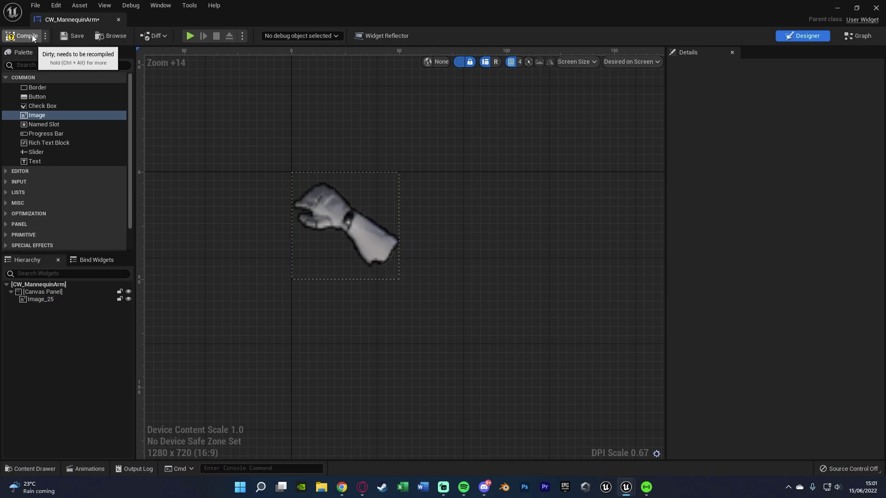
pyautogui.click(30, 35)
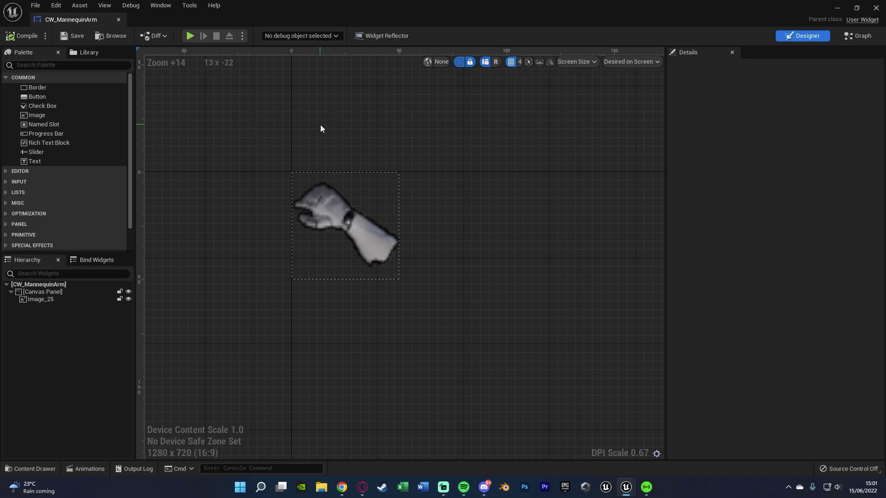
pyautogui.click(876, 8)
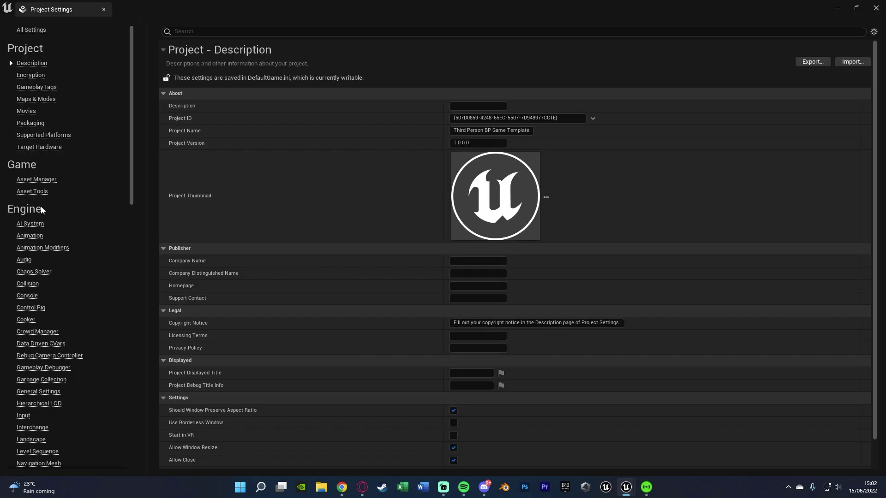
# Add a Software Cursors entry of type Default in the engine's User Interface project settings
pyautogui.scroll(-5, 39, 217)
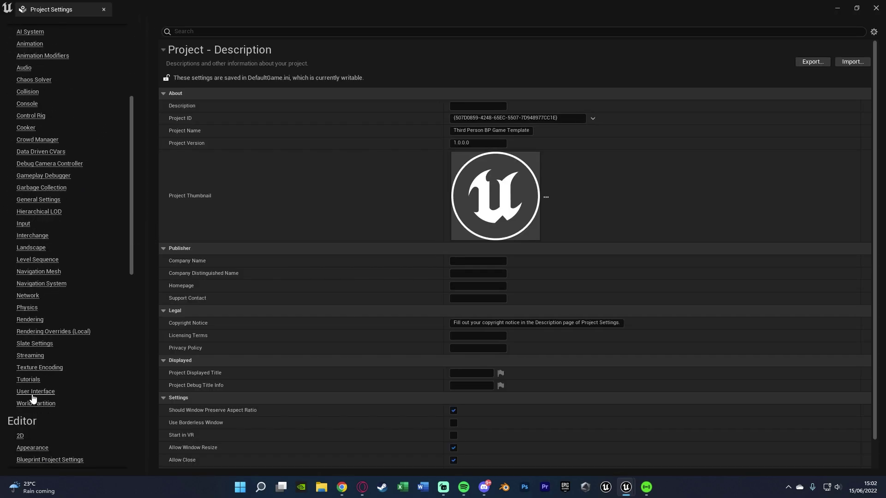
pyautogui.click(33, 392)
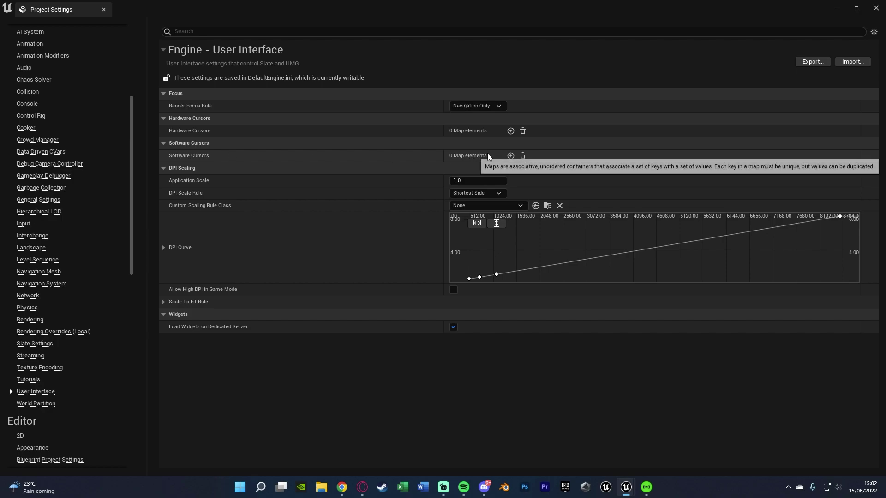
pyautogui.click(510, 155)
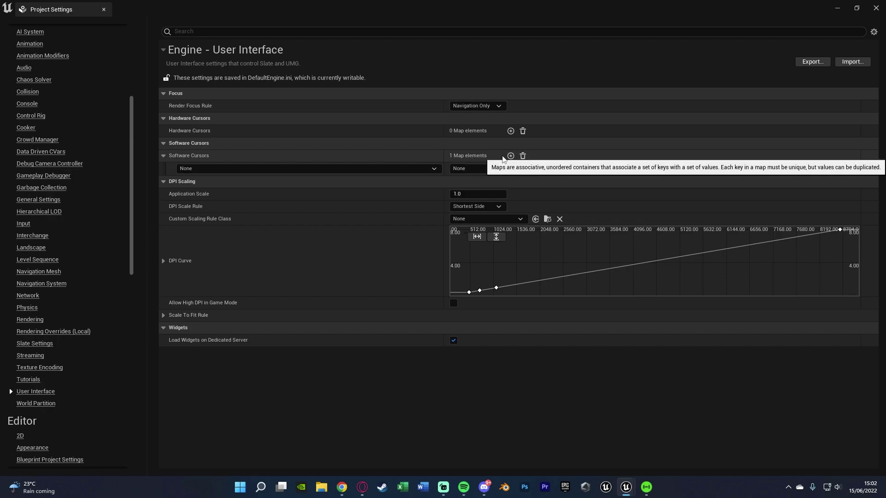
pyautogui.click(229, 172)
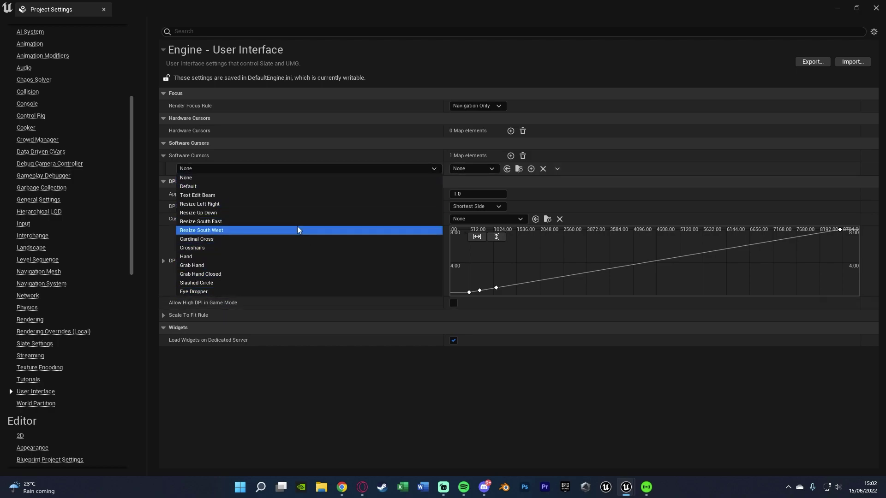
pyautogui.click(224, 187)
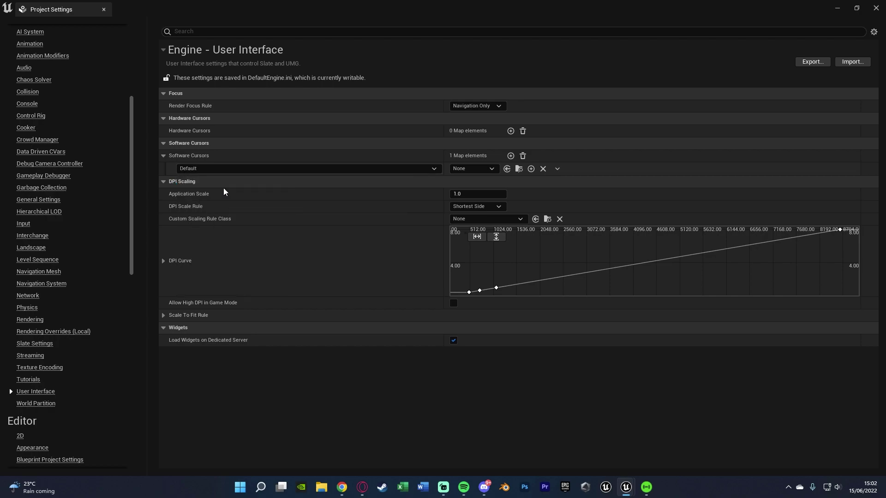
# Assign CW_MannequinArm as the widget of the Default software cursor and close the project settings
pyautogui.click(491, 171)
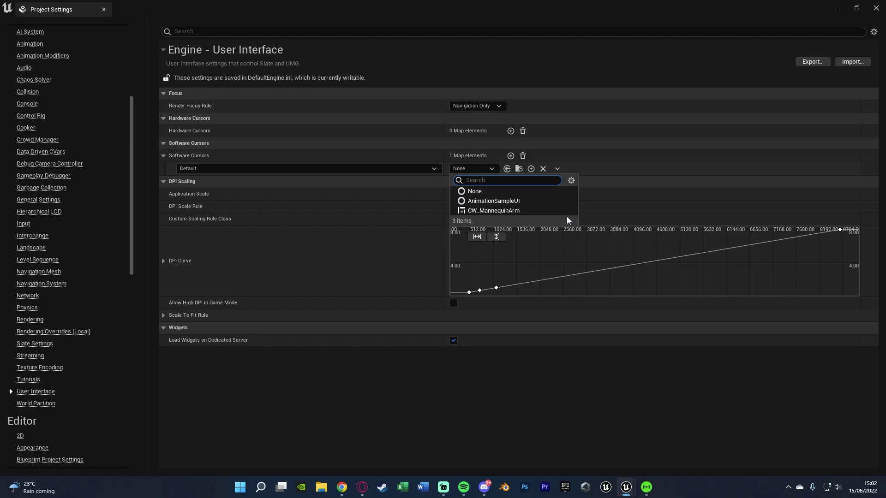
pyautogui.click(493, 211)
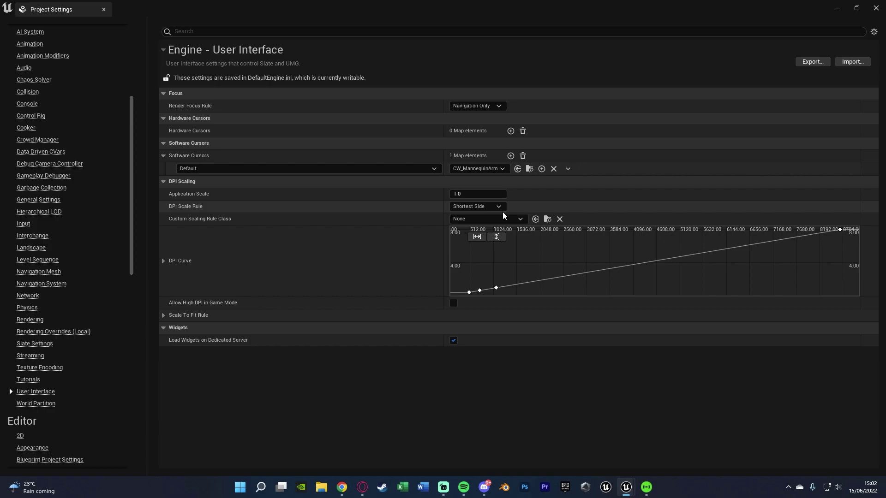
pyautogui.click(876, 9)
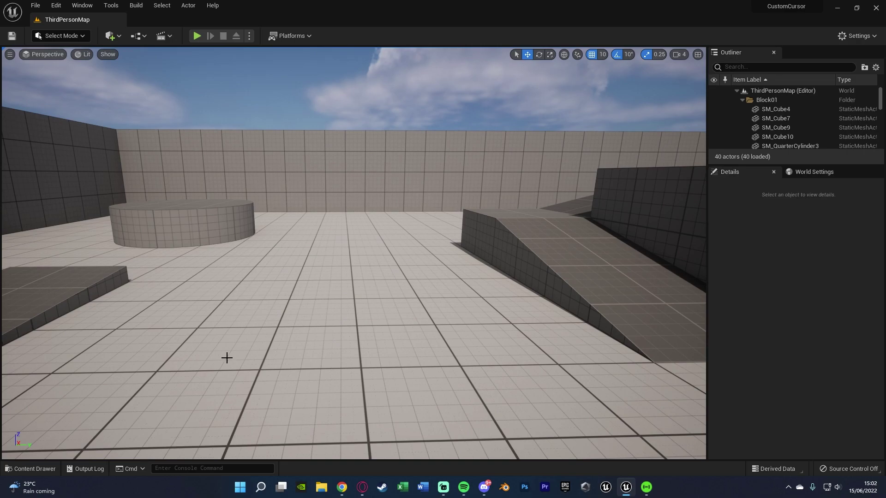
# Open BP_ThirdPersonCharacter from ThirdPerson/Blueprints, review how its Event BeginPlay nodes set Show Mouse Cursor, and close it
pyautogui.hotkey('ctrl', 'space')
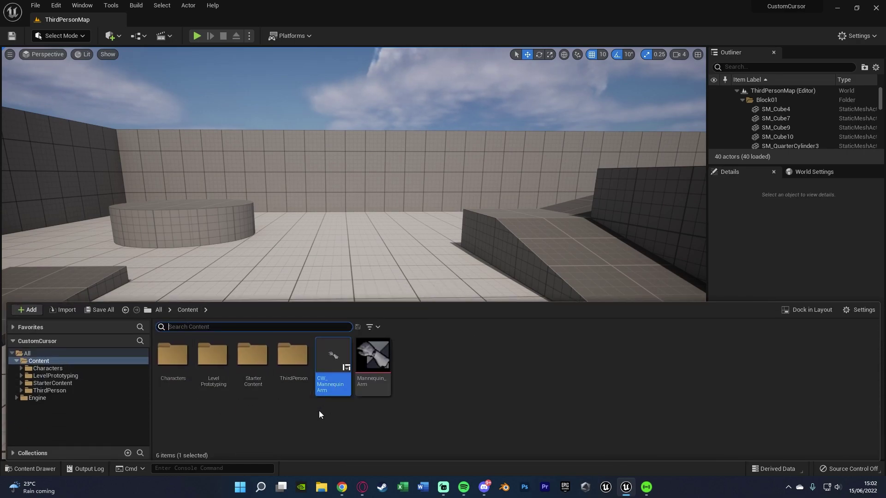
pyautogui.doubleClick(292, 355)
pyautogui.click(185, 359)
pyautogui.doubleClick(186, 359)
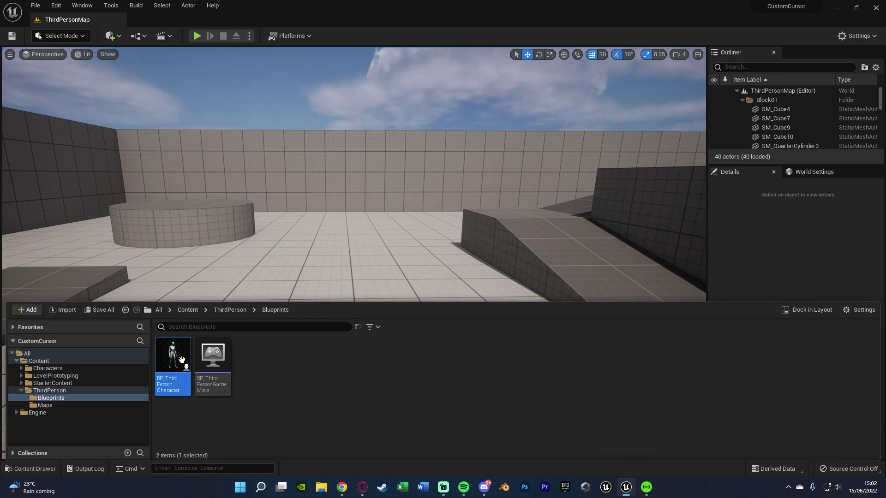
pyautogui.doubleClick(185, 357)
pyautogui.moveTo(316, 201); pyautogui.dragTo(374, 207, button='right')
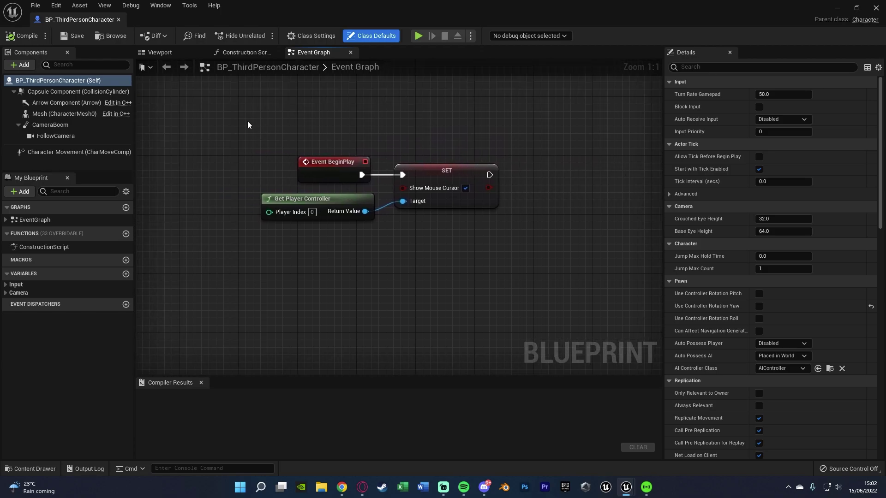
pyautogui.moveTo(247, 122); pyautogui.dragTo(520, 260)
pyautogui.click(520, 261)
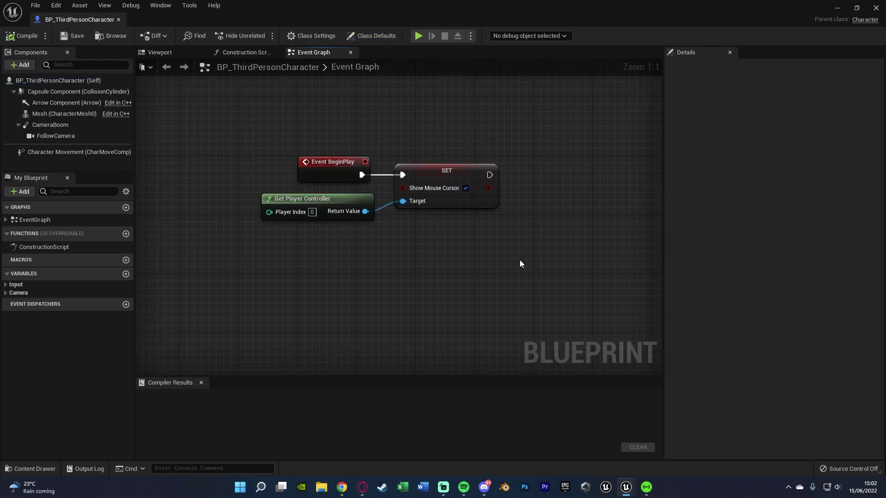
pyautogui.click(876, 8)
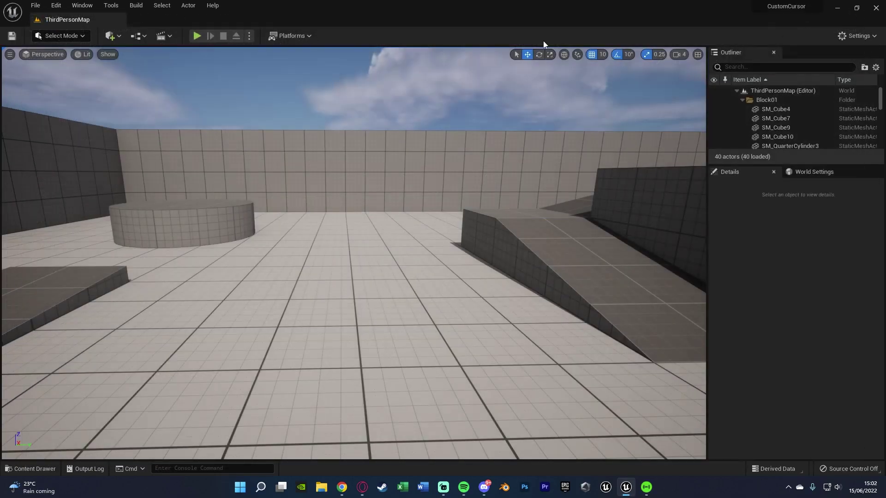
# Play the level and run and jump the character around while moving the mouse to test the custom cursor
pyautogui.click(195, 35)
pyautogui.press('w')
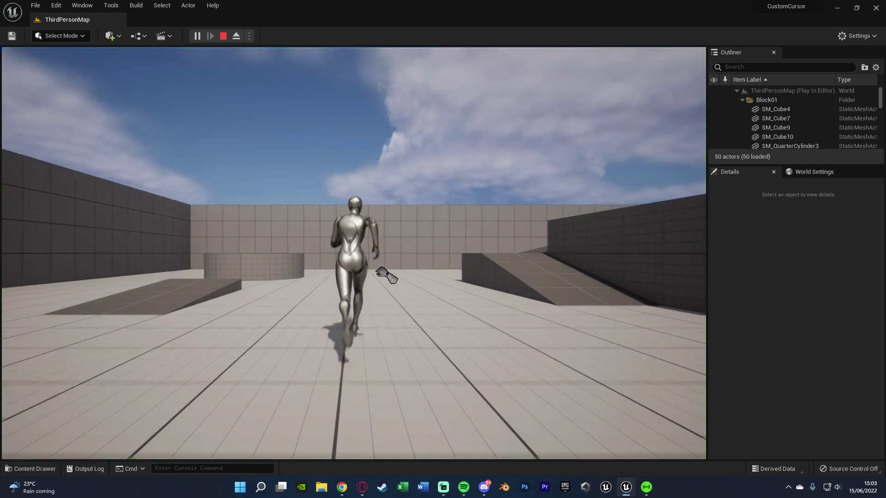
pyautogui.press('w')
pyautogui.press('a')
pyautogui.press('s')
pyautogui.press('d')
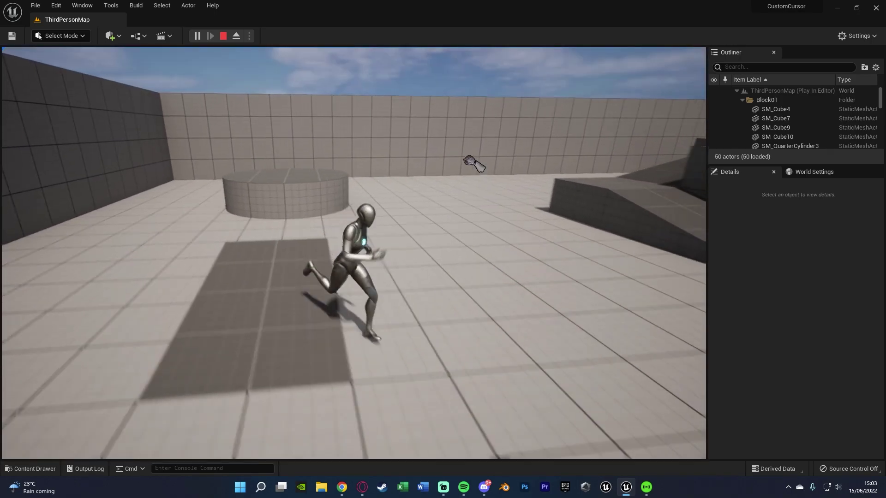
pyautogui.press('w')
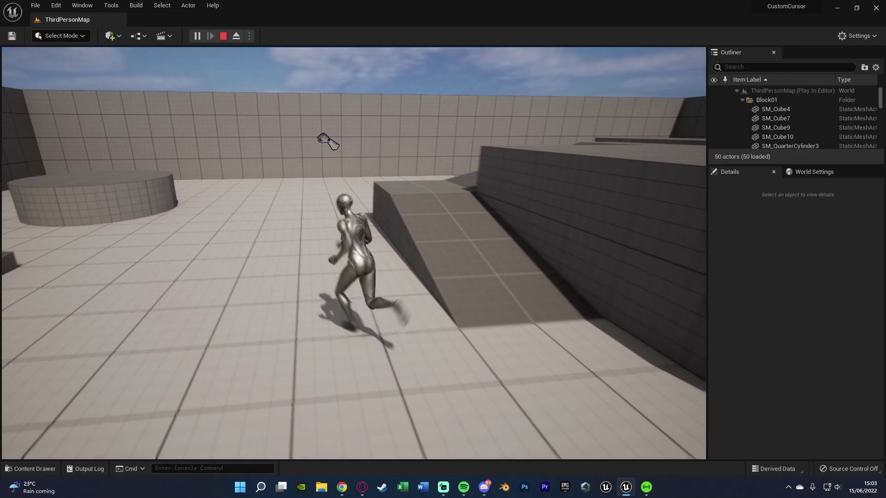
pyautogui.press('space')
pyautogui.press('a')
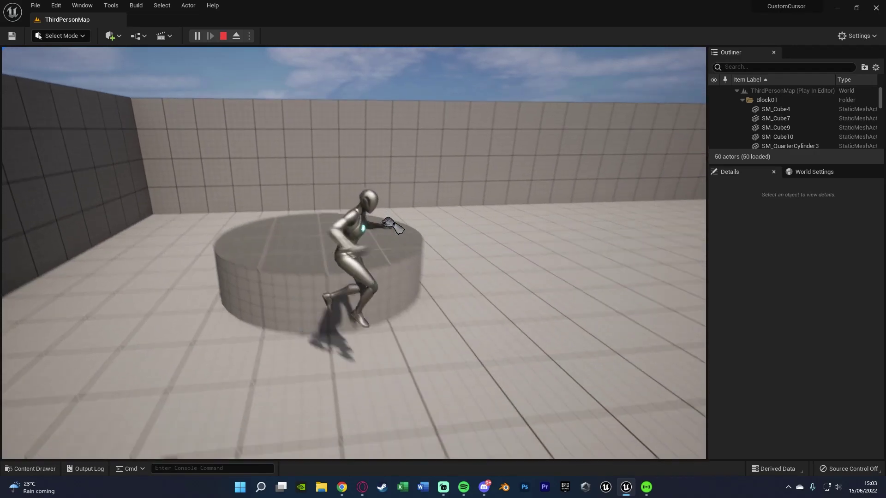
pyautogui.press('w')
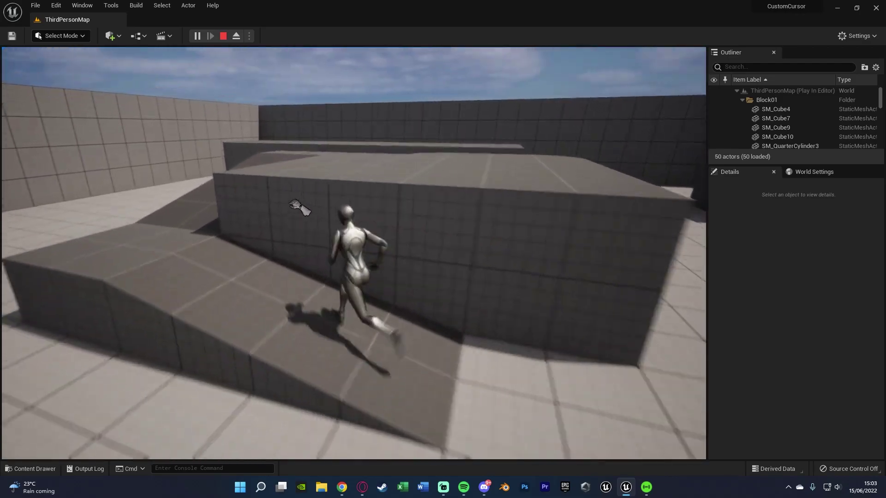
pyautogui.press('d')
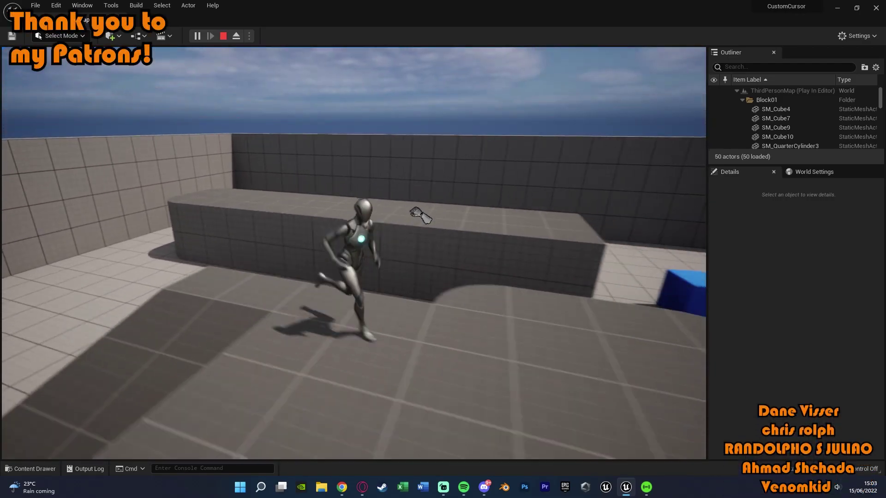
pyautogui.press('space')
pyautogui.press('a')
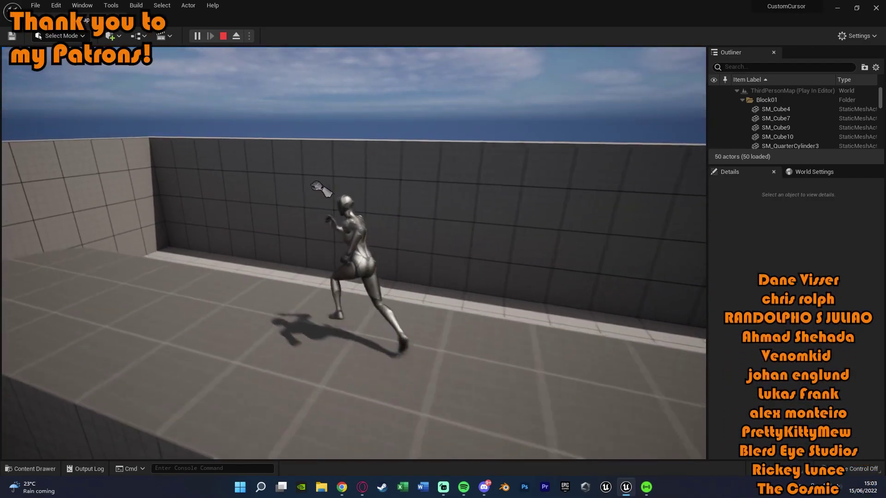
pyautogui.press('space')
pyautogui.press('s')
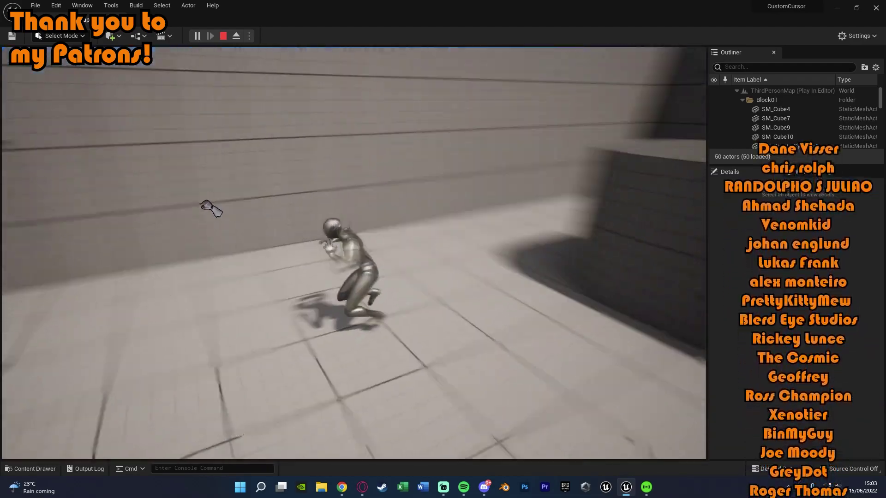
pyautogui.press('a')
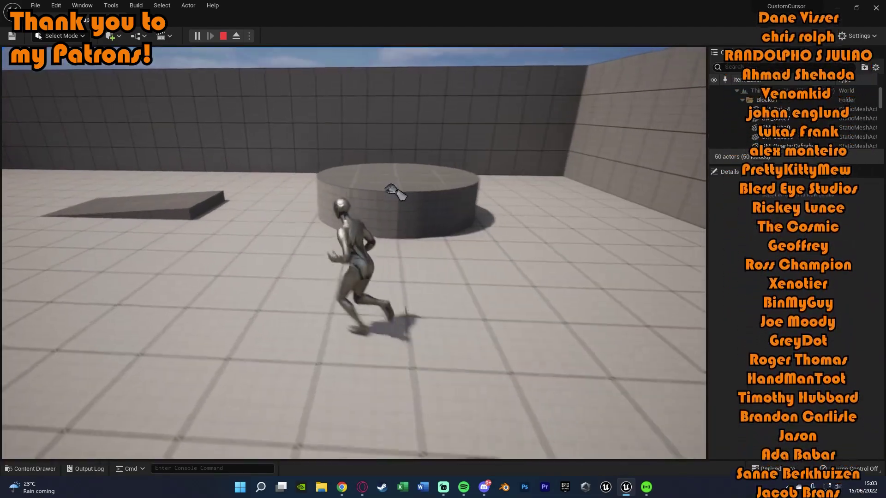
pyautogui.press('s')
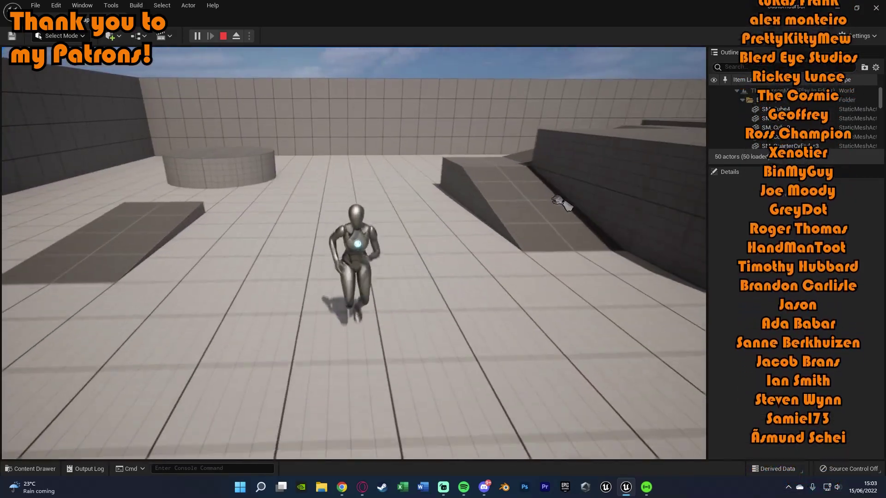
pyautogui.press('d')
pyautogui.press('w')
pyautogui.press('space')
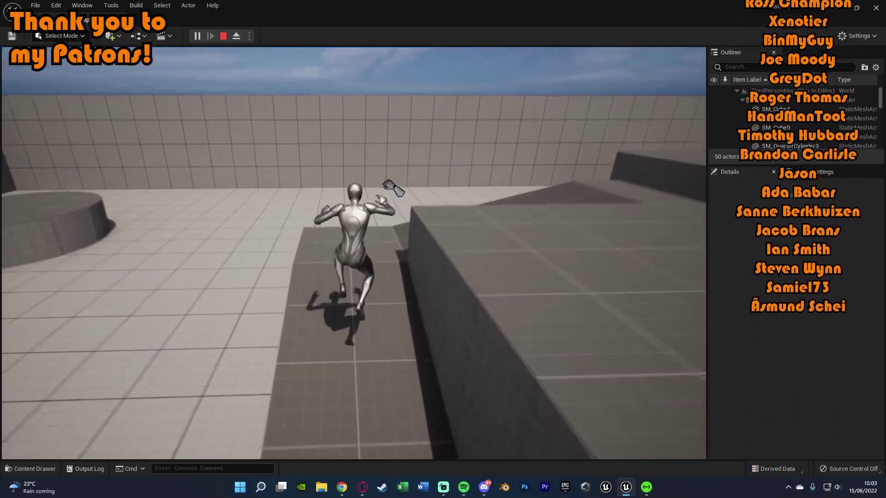
pyautogui.press('d')
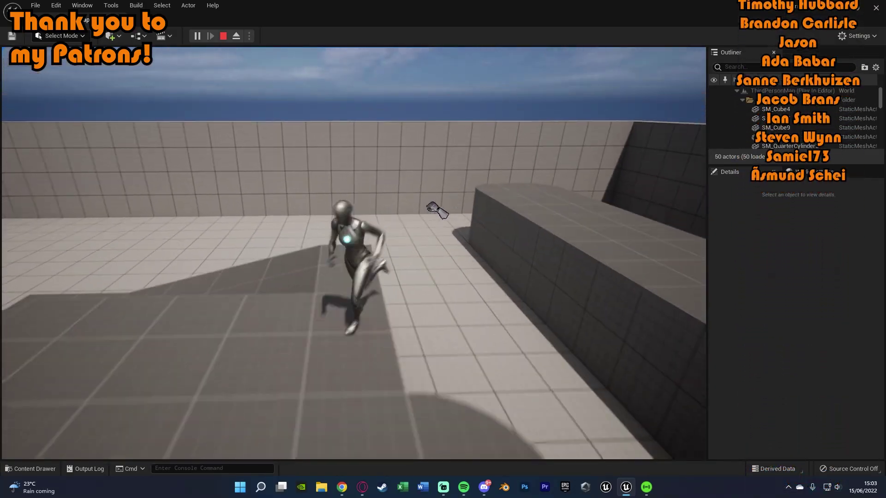